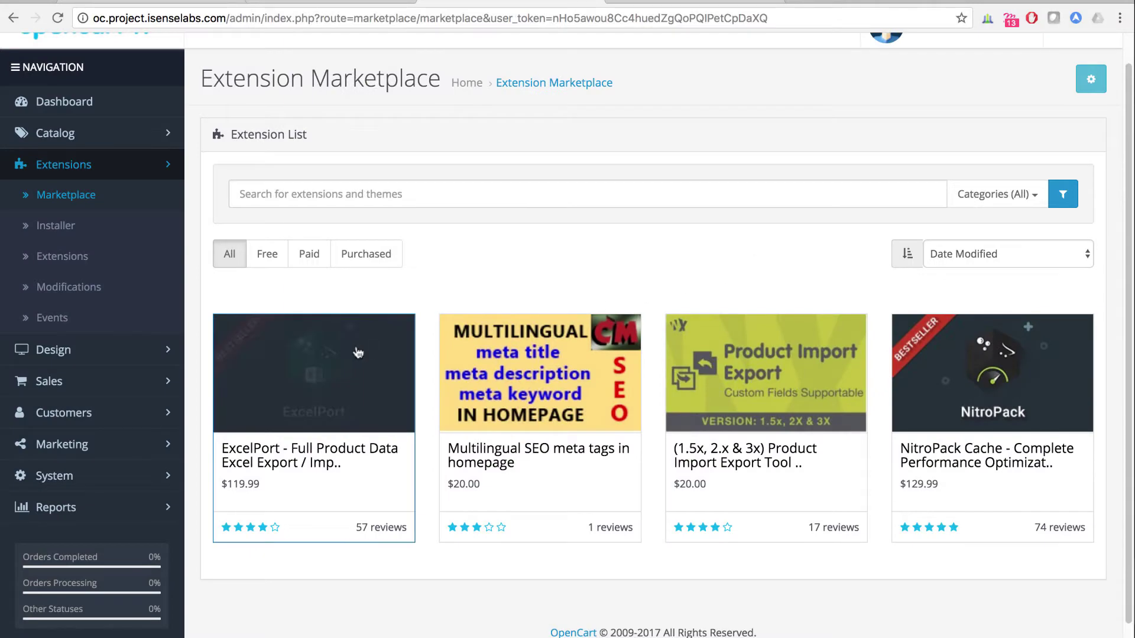
# - Open the ExcelPort listing from the admin Extension Marketplace
pyautogui.click(355, 352)
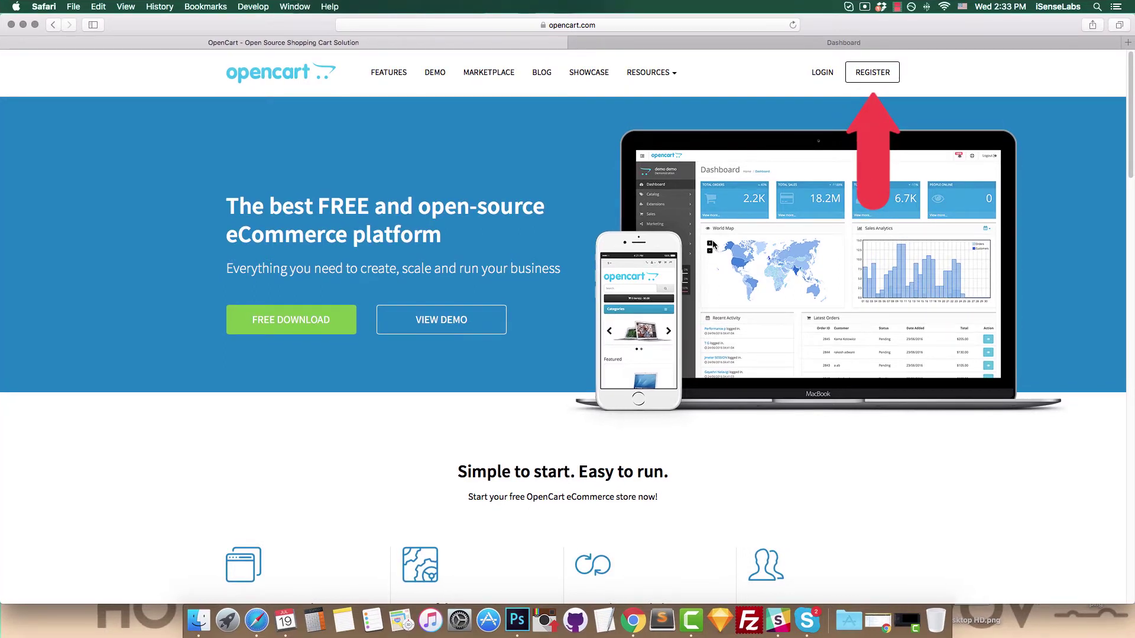
# - Fill in the OpenCart.com registration form with username, first and last name, and password
pyautogui.click(887, 83)
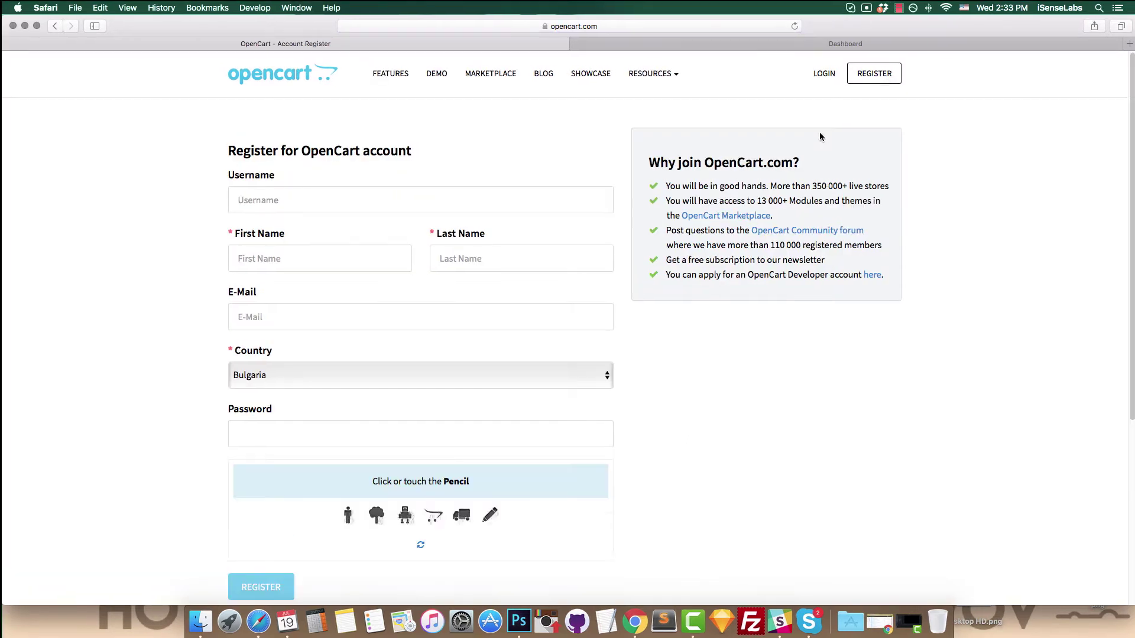
pyautogui.click(414, 200)
pyautogui.write('YourTestName')
pyautogui.press('Tab')
pyautogui.write('FirstName')
pyautogui.press('Tab')
pyautogui.write('LastName')
pyautogui.click(457, 433)
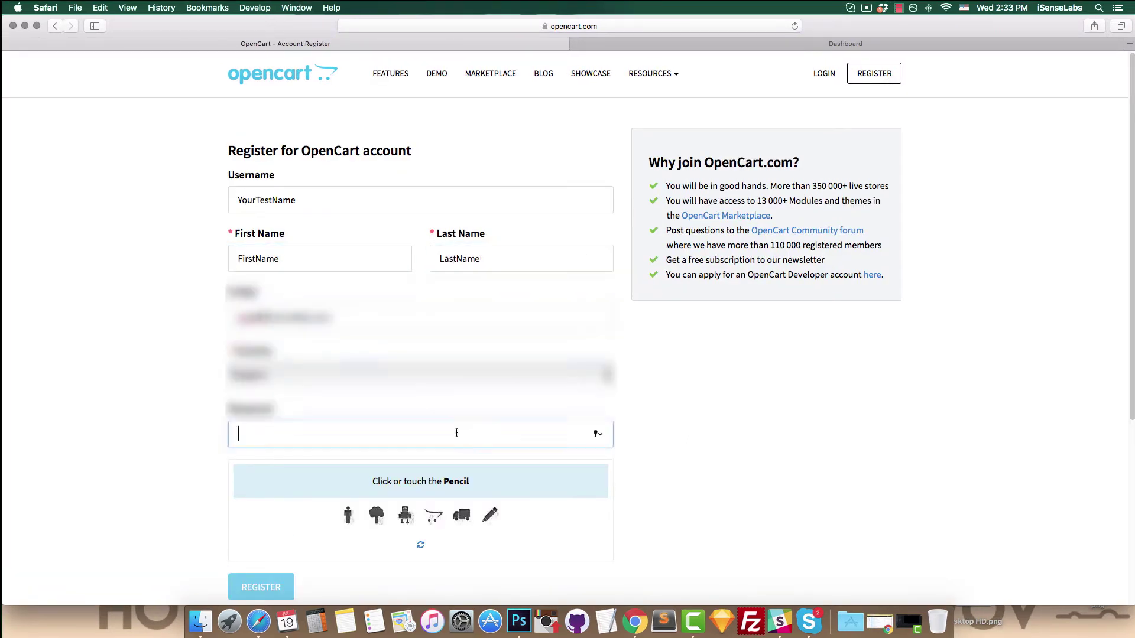
pyautogui.write('******')
# - Pass the pencil captcha, submit the registration, and decline Safari's password saving
pyautogui.click(490, 516)
pyautogui.scroll(-1, 491, 517)
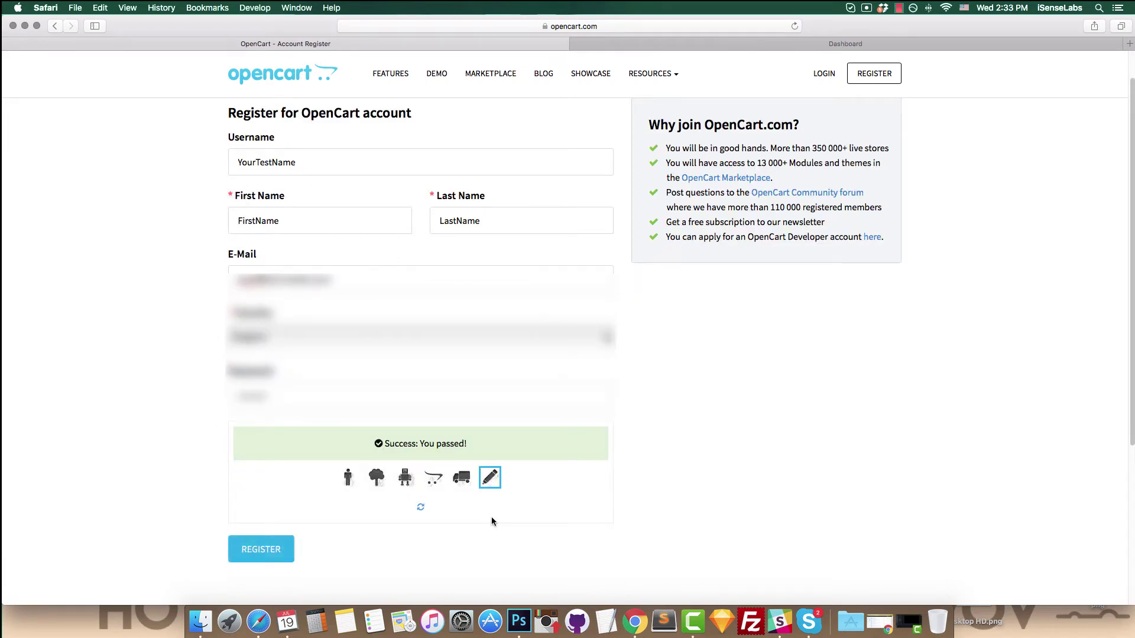
pyautogui.click(261, 549)
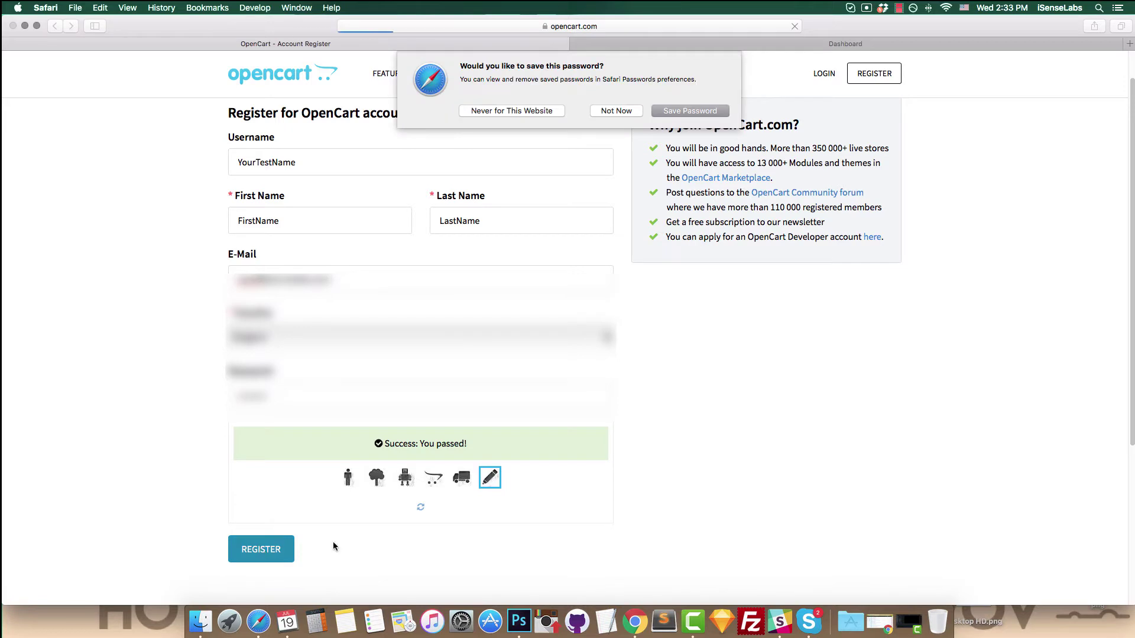
pyautogui.click(619, 112)
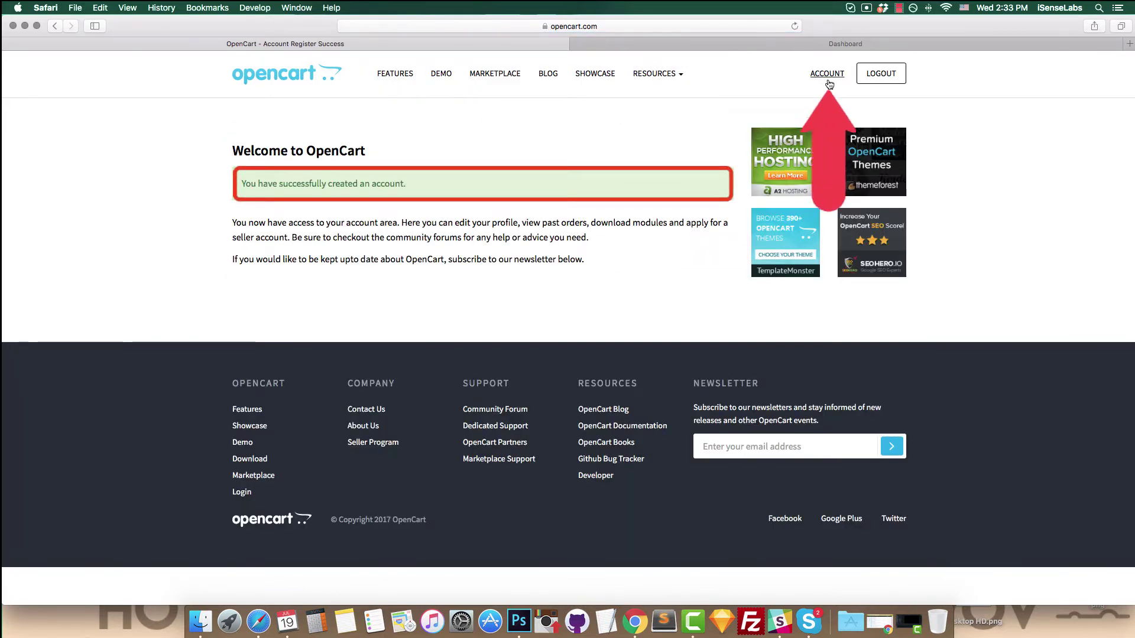
# - Enter a 4-digit security PIN on the Account page and submit it
pyautogui.click(830, 76)
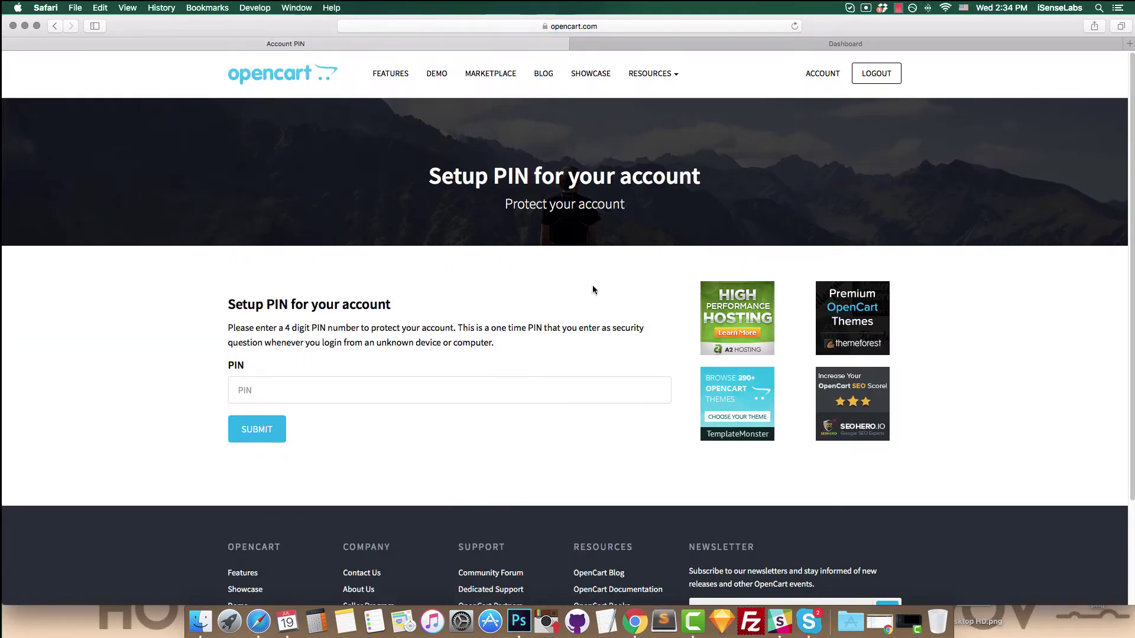
pyautogui.click(458, 390)
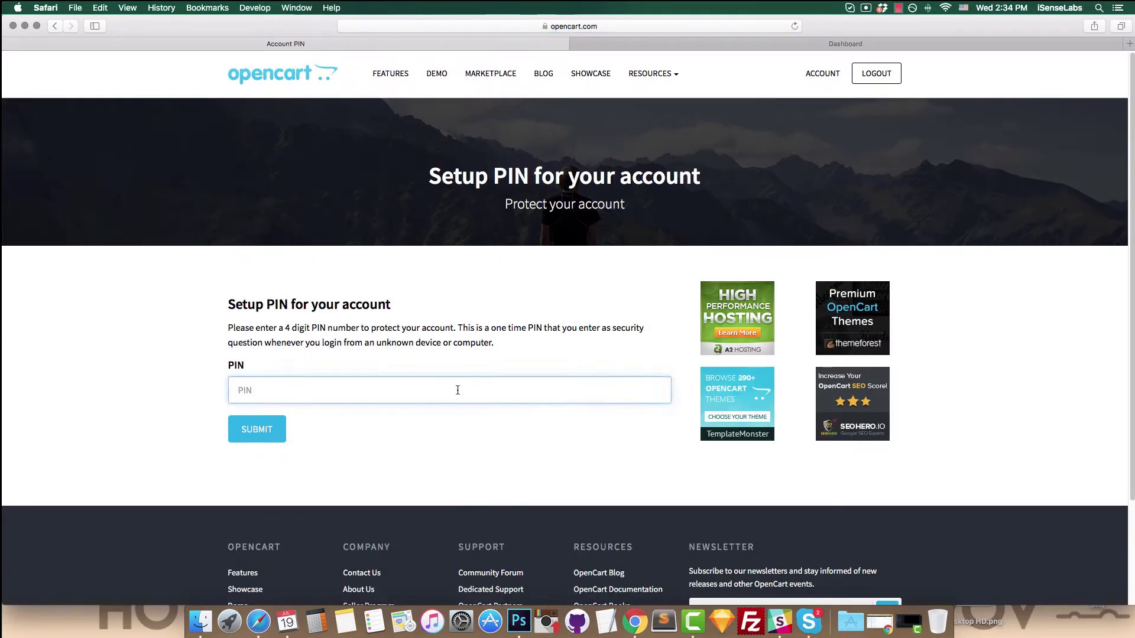
pyautogui.click(274, 435)
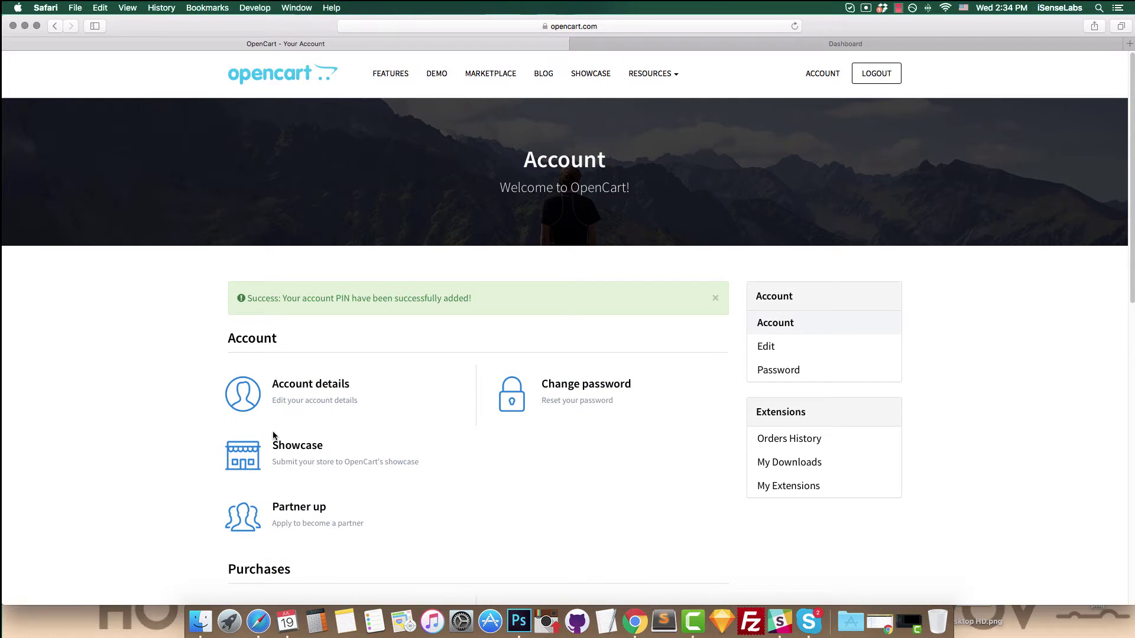
# - Go to Your Stores under Purchases on the Account page
pyautogui.scroll(-4, 274, 436)
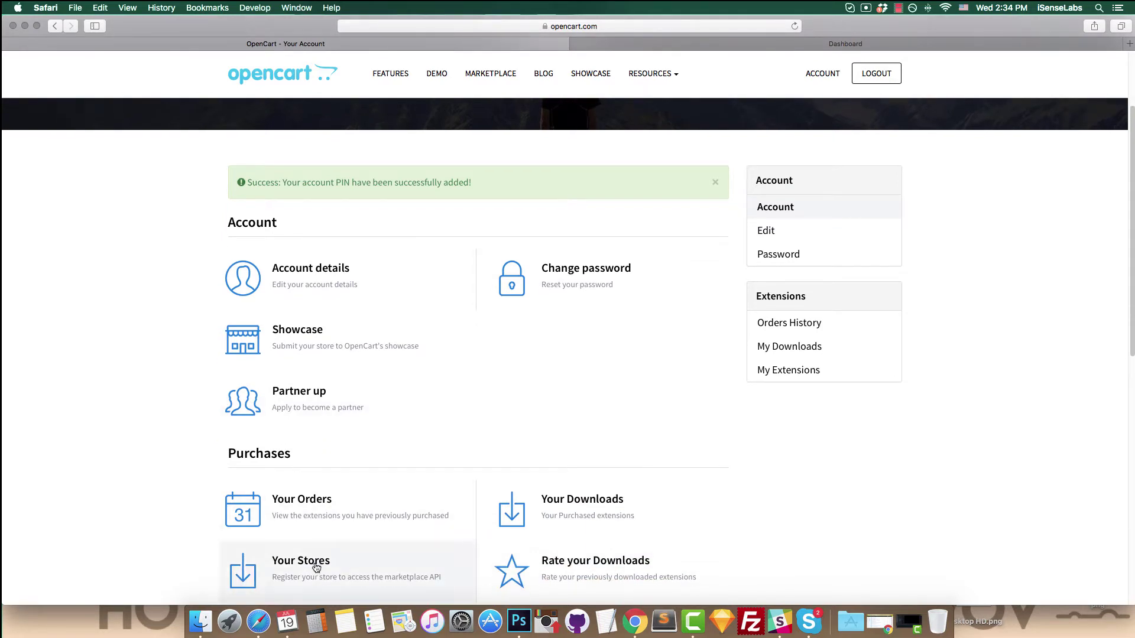
pyautogui.scroll(-3, 317, 568)
pyautogui.click(318, 483)
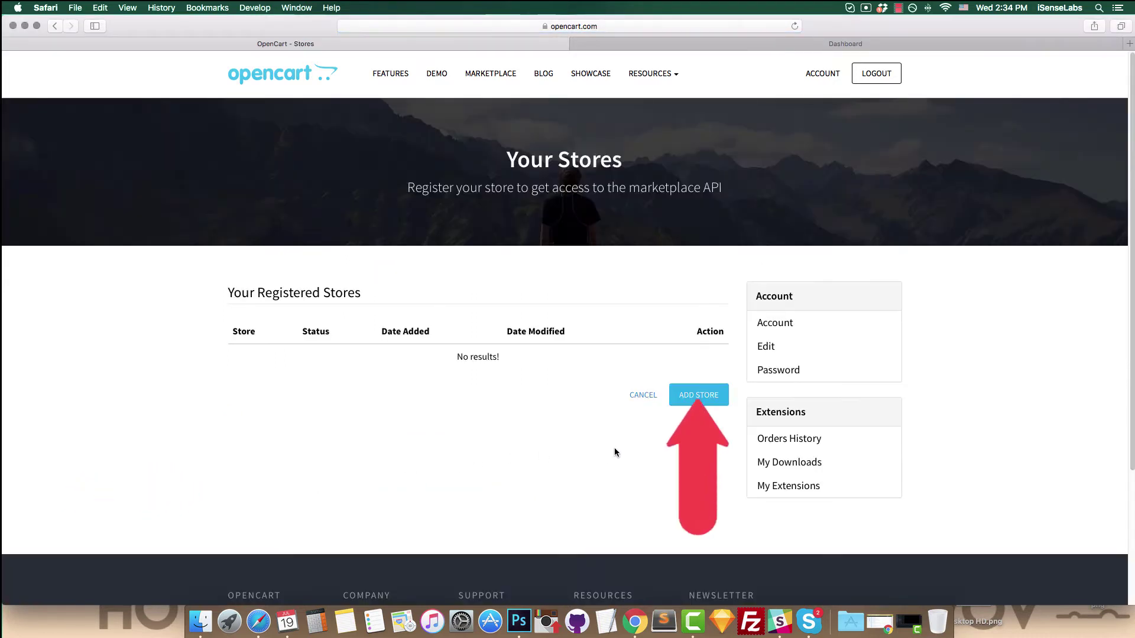
pyautogui.click(697, 397)
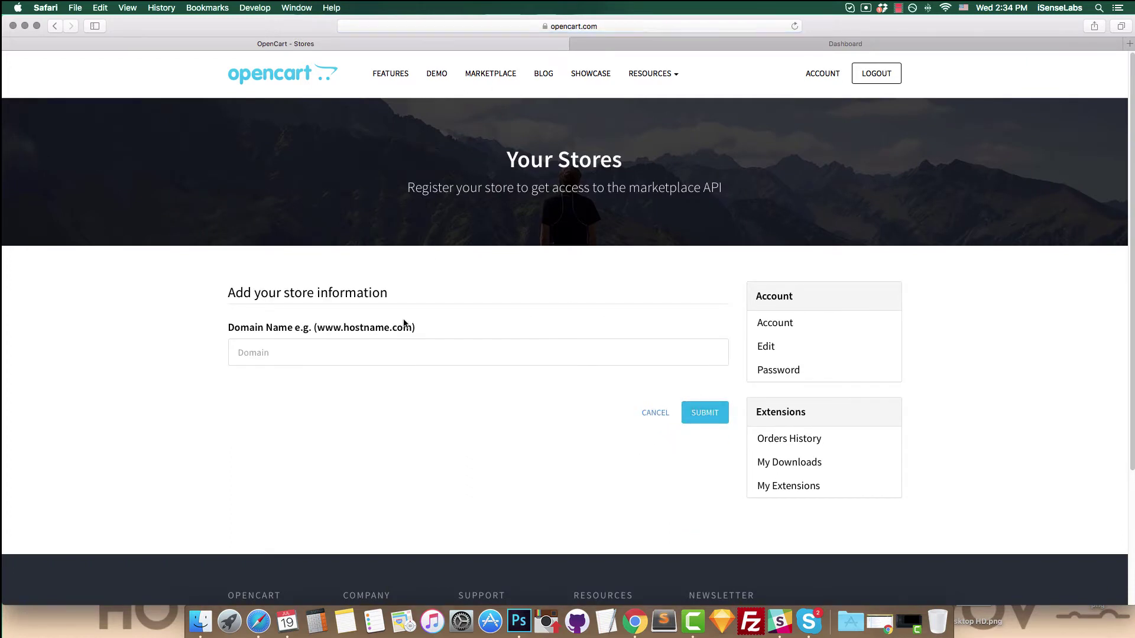
pyautogui.click(399, 358)
pyautogui.write('http://oc.project.isenselabs.com')
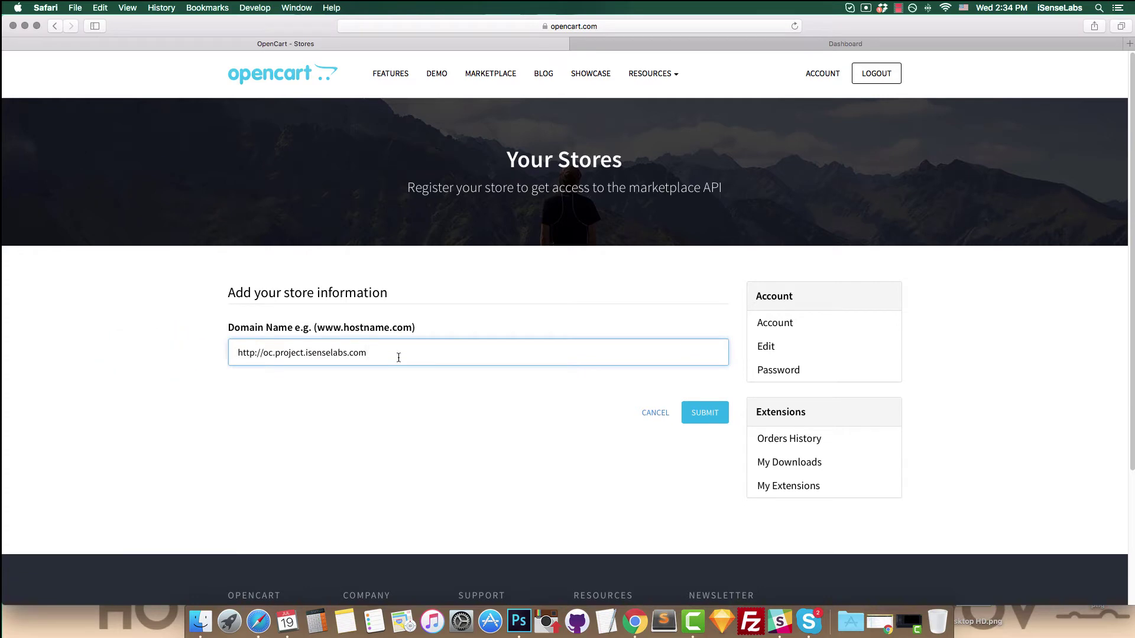
pyautogui.moveTo(264, 353); pyautogui.dragTo(210, 349)
pyautogui.press('BackSpace')
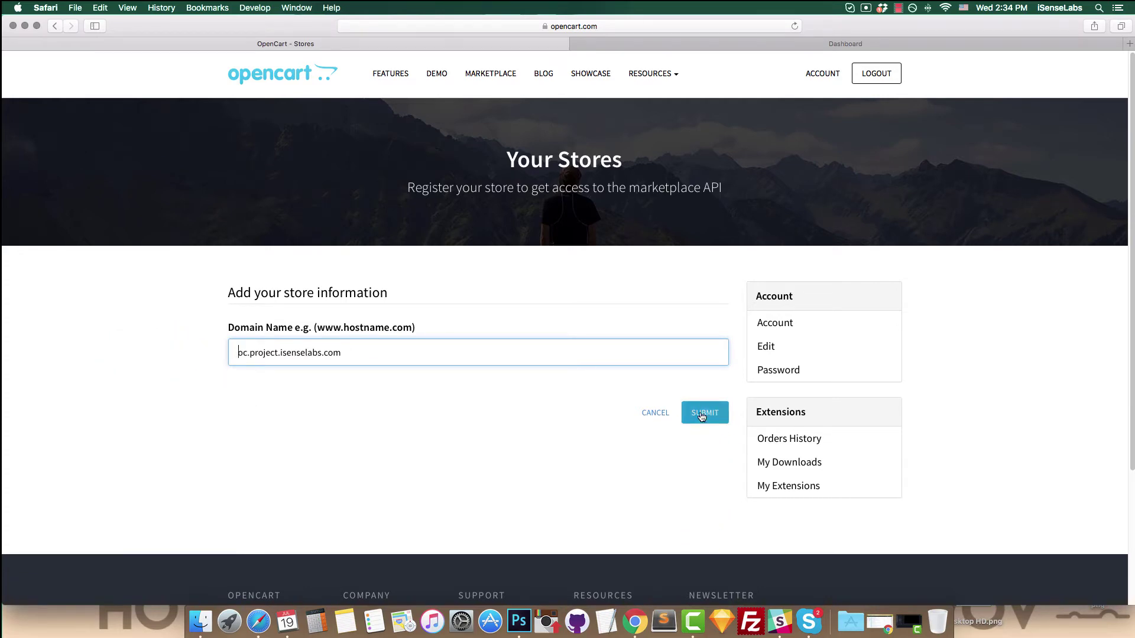
pyautogui.click(702, 417)
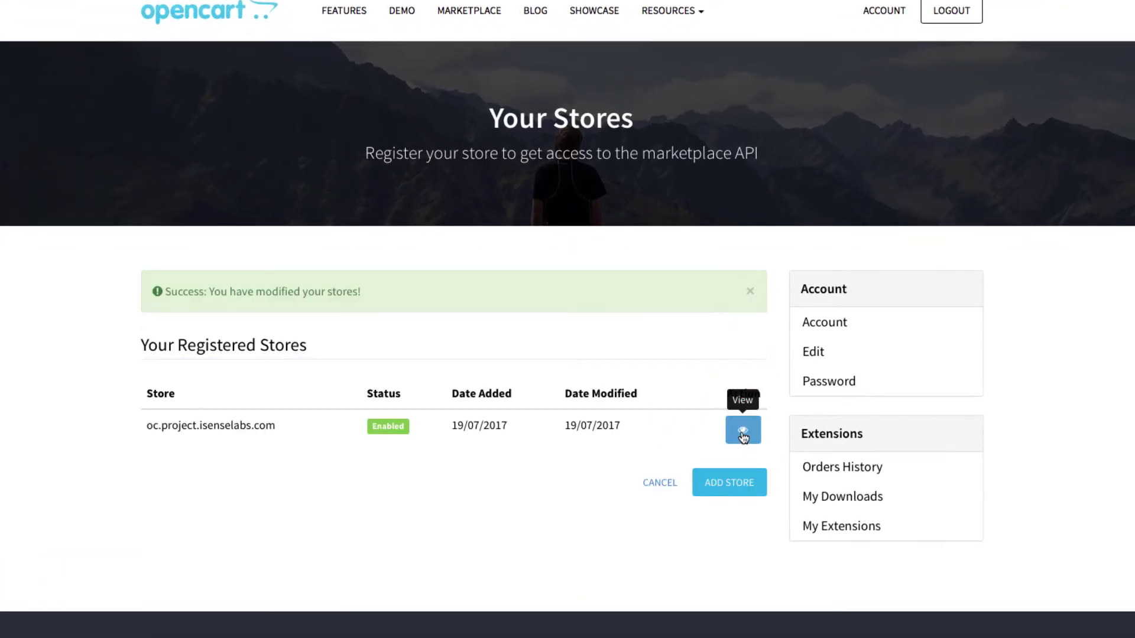
pyautogui.click(743, 431)
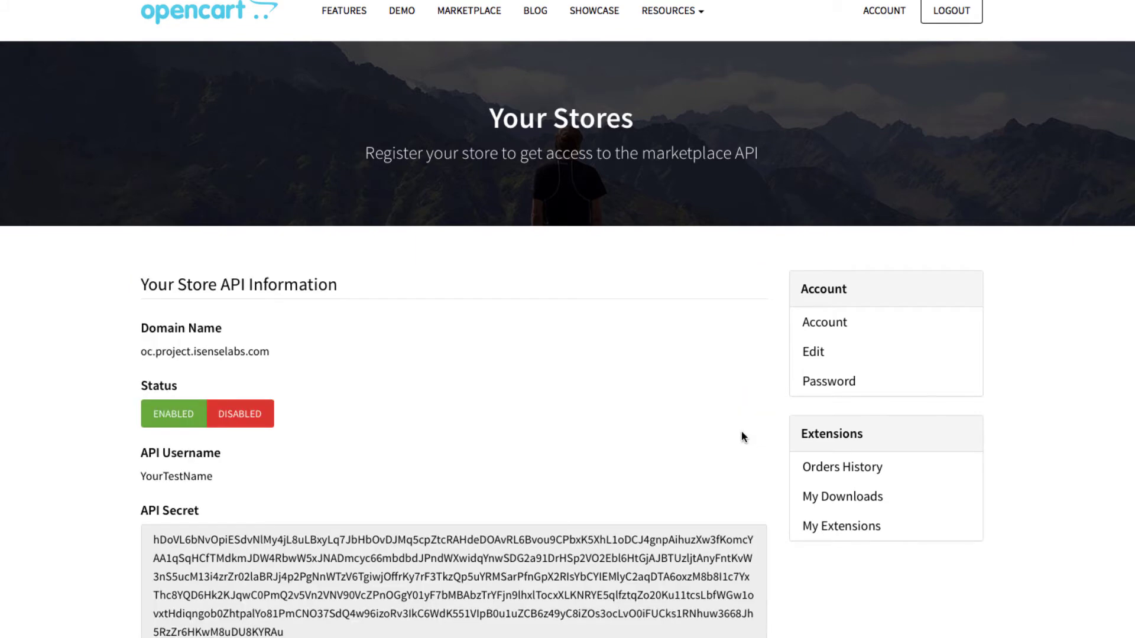
pyautogui.scroll(-1, 744, 438)
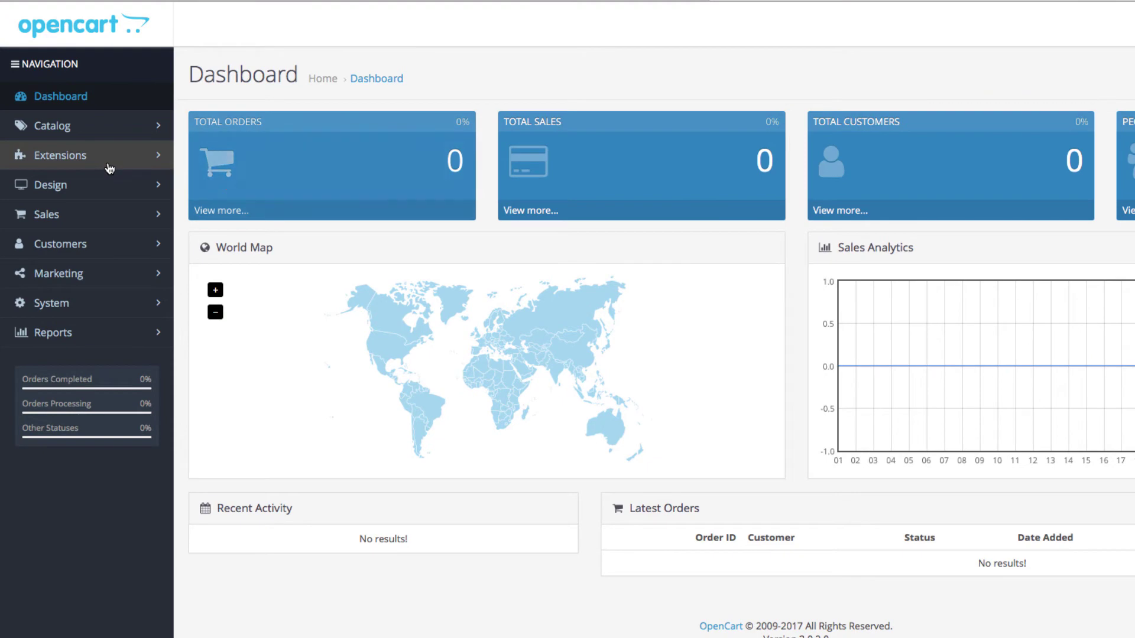
# - Open the Marketplace API settings from Extensions > Marketplace
pyautogui.click(95, 176)
pyautogui.click(105, 184)
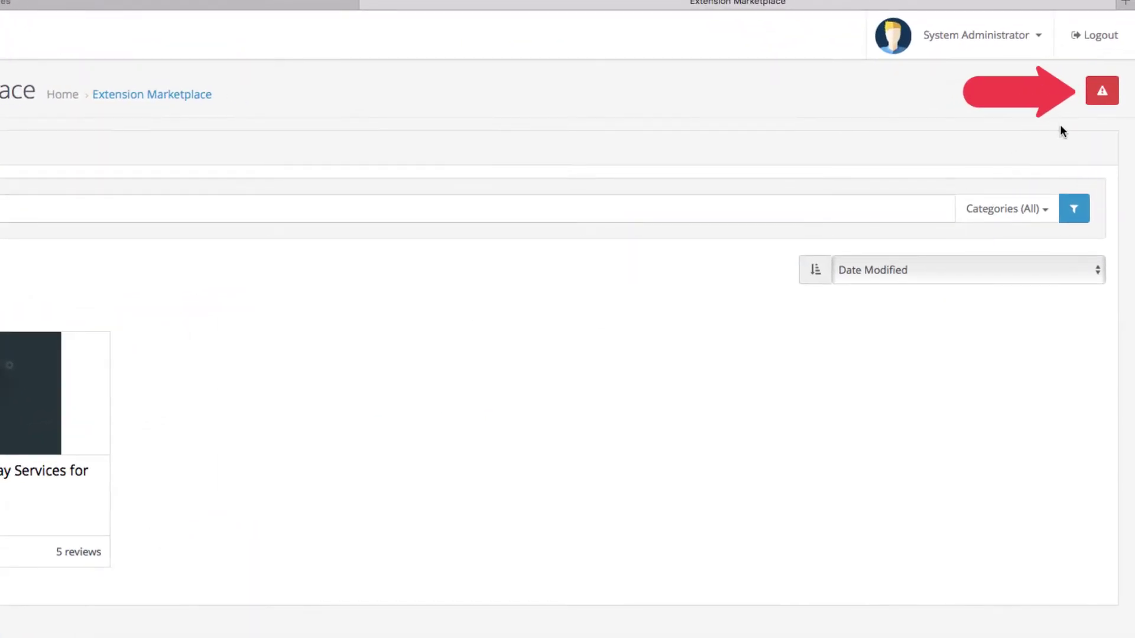
pyautogui.click(1113, 108)
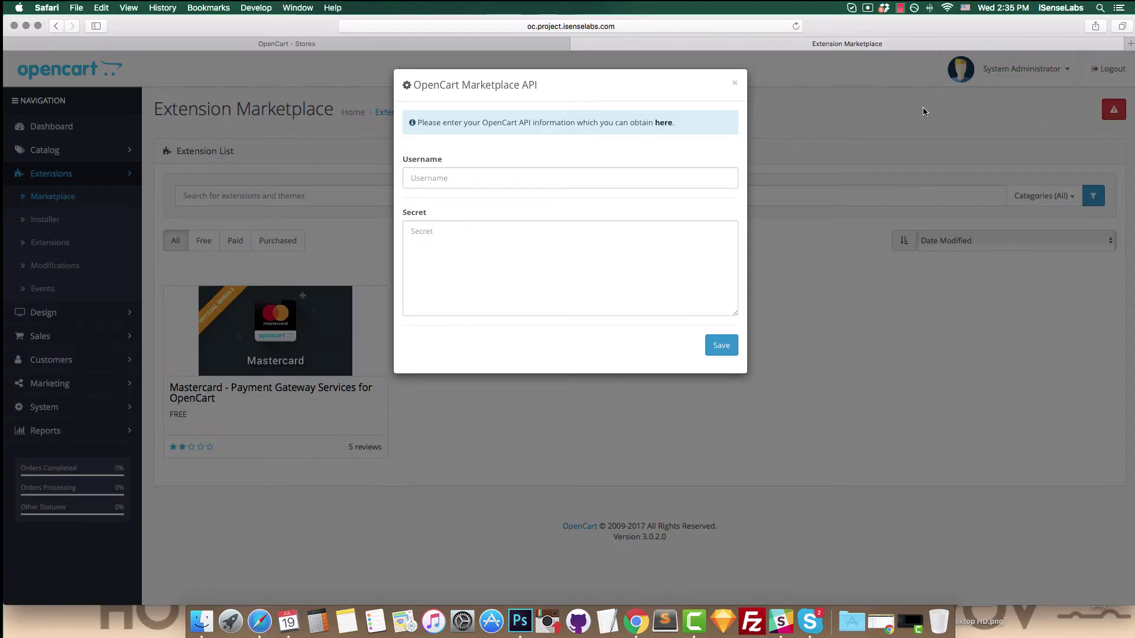
# - Copy the store's API username from opencart.com into the dialog's Username field
pyautogui.click(455, 45)
pyautogui.doubleClick(250, 342)
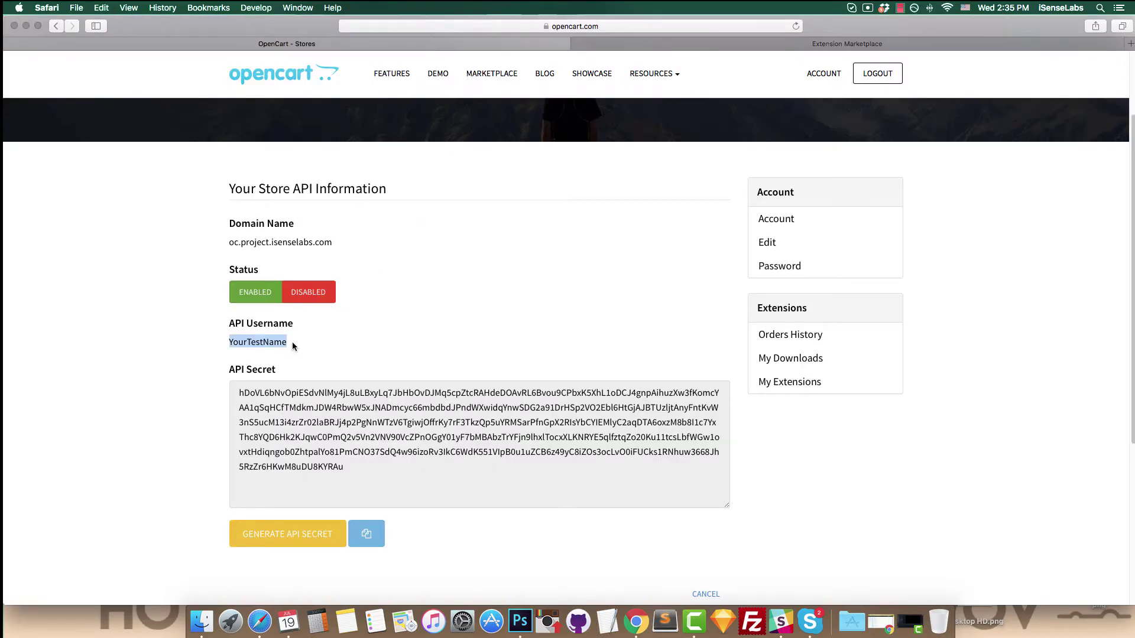
pyautogui.press('super+c')
pyautogui.click(847, 44)
pyautogui.click(583, 184)
pyautogui.press('super+v')
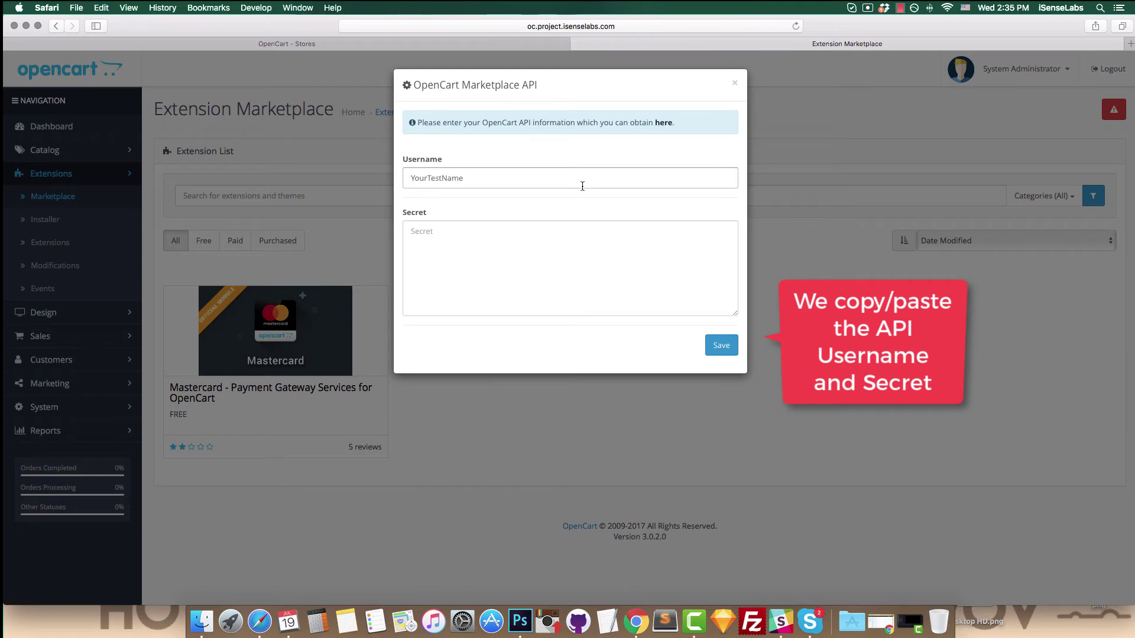
# - Copy the API secret into the Secret field and save the Marketplace API credentials
pyautogui.click(529, 44)
pyautogui.click(364, 468)
pyautogui.moveTo(363, 468); pyautogui.dragTo(231, 389)
pyautogui.press('super+c')
pyautogui.click(813, 45)
pyautogui.click(517, 253)
pyautogui.press('super+v')
pyautogui.click(721, 349)
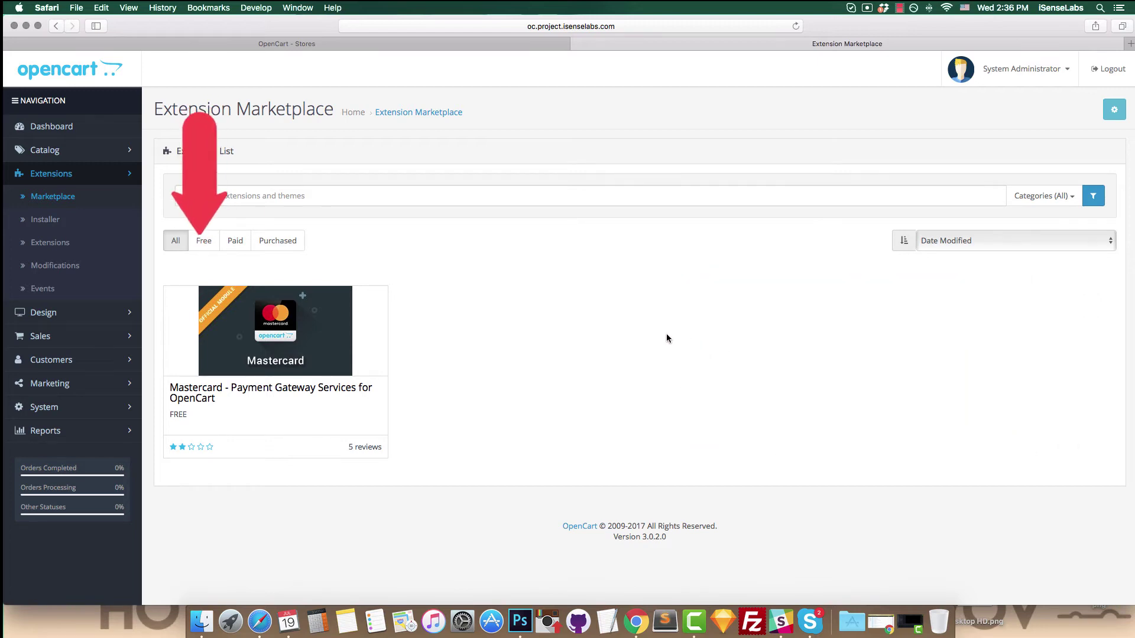
# - Filter the marketplace to Free Payment extensions and open the Mastercard Payment Gateway listing
pyautogui.click(201, 247)
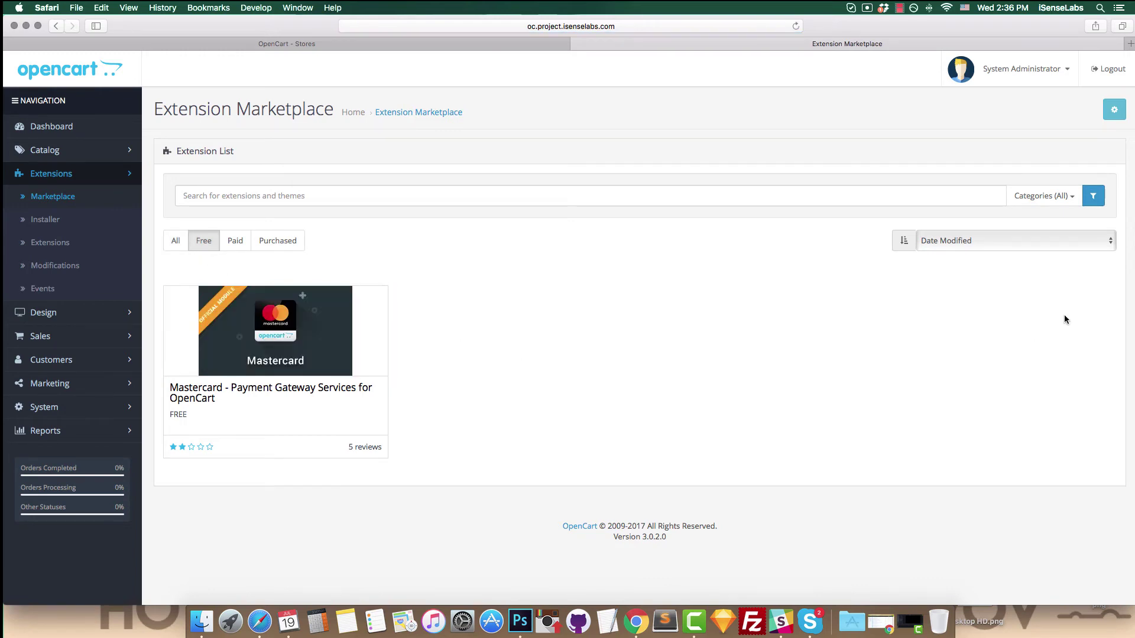
pyautogui.click(1048, 196)
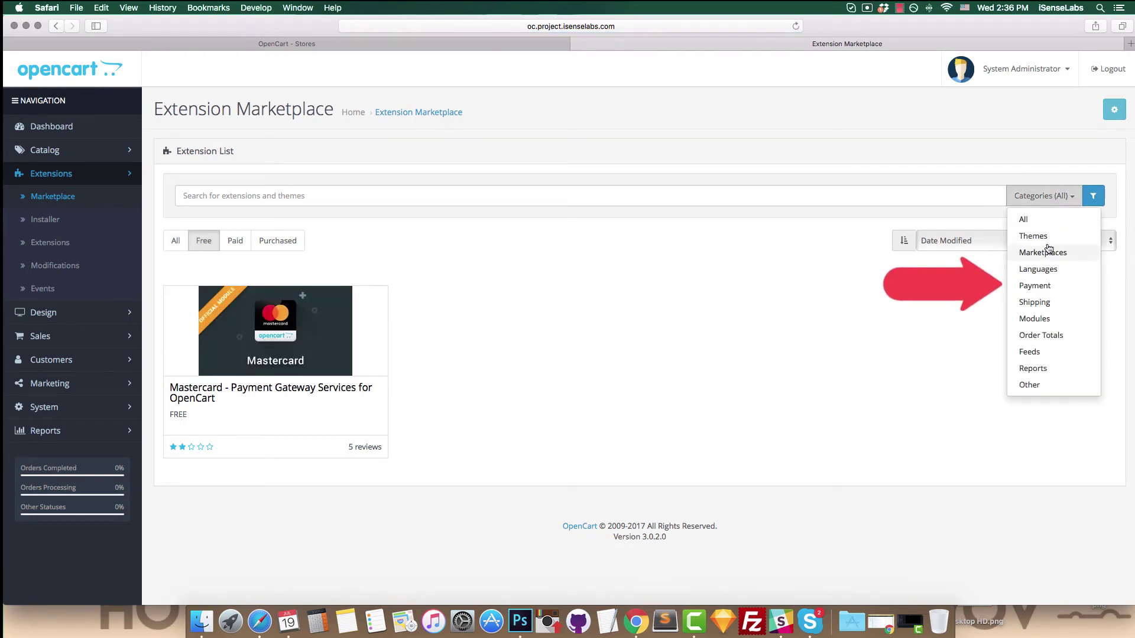
pyautogui.click(1036, 286)
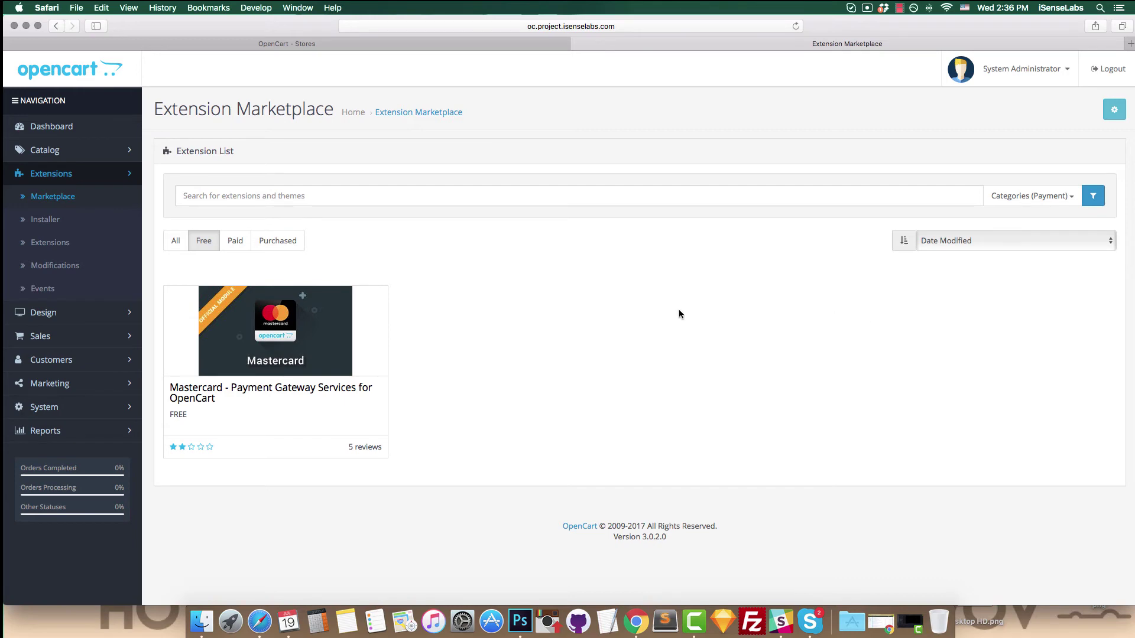
pyautogui.click(332, 335)
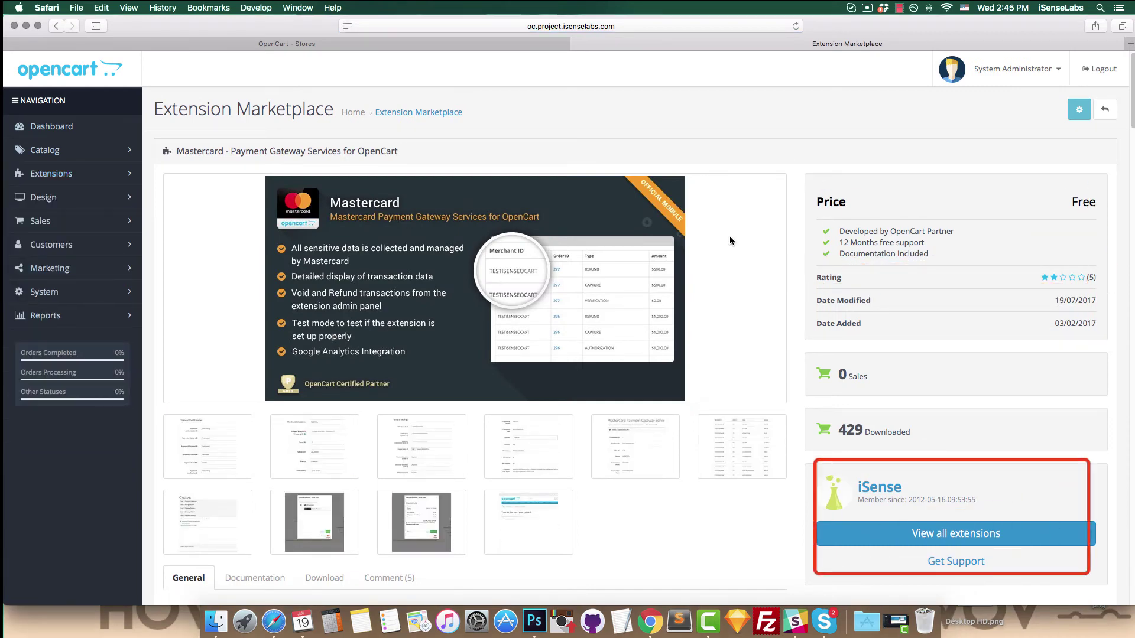
# - Install the MasterCard 3.0.3 package from the listing's Download tab
pyautogui.scroll(-2, 730, 237)
pyautogui.scroll(-2, 731, 239)
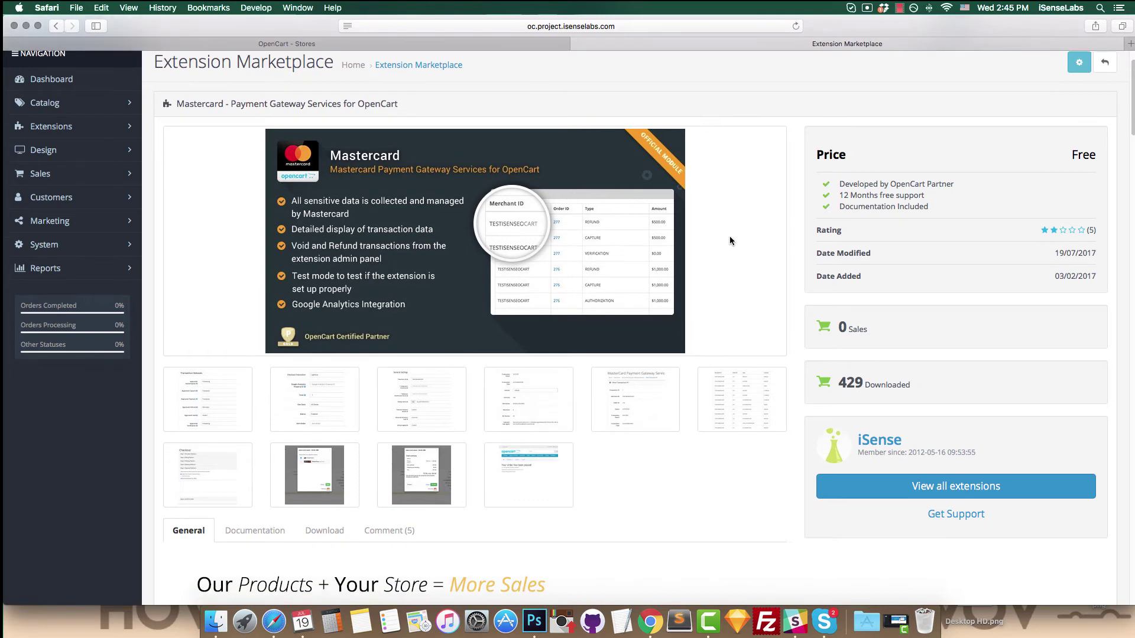
pyautogui.scroll(-5, 730, 240)
pyautogui.scroll(-6, 729, 236)
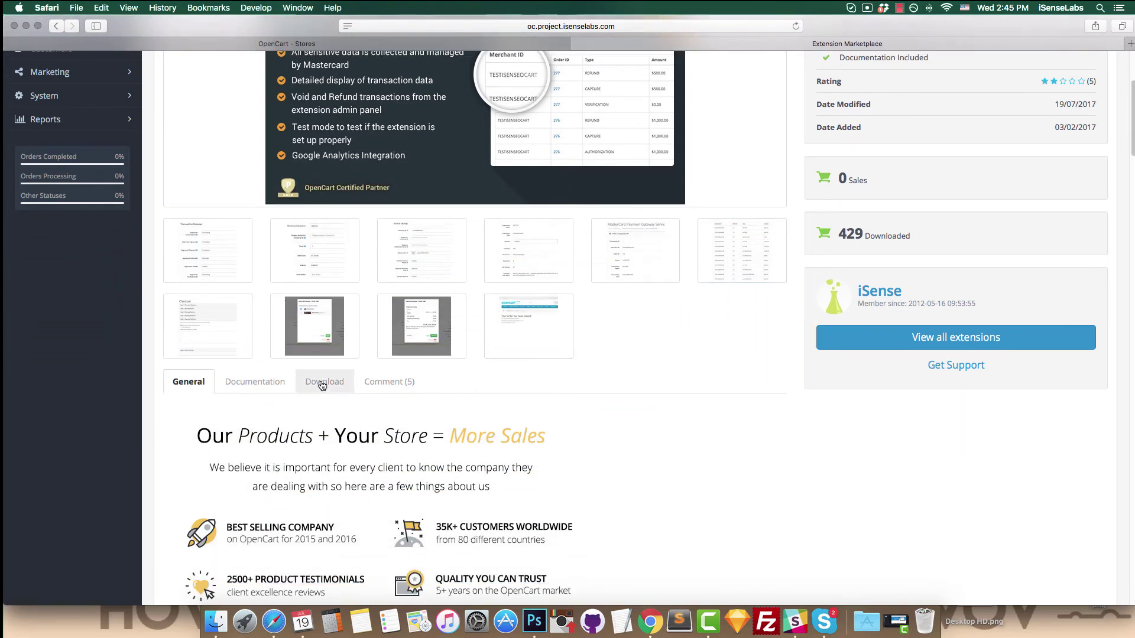
pyautogui.click(324, 382)
pyautogui.scroll(-1, 655, 501)
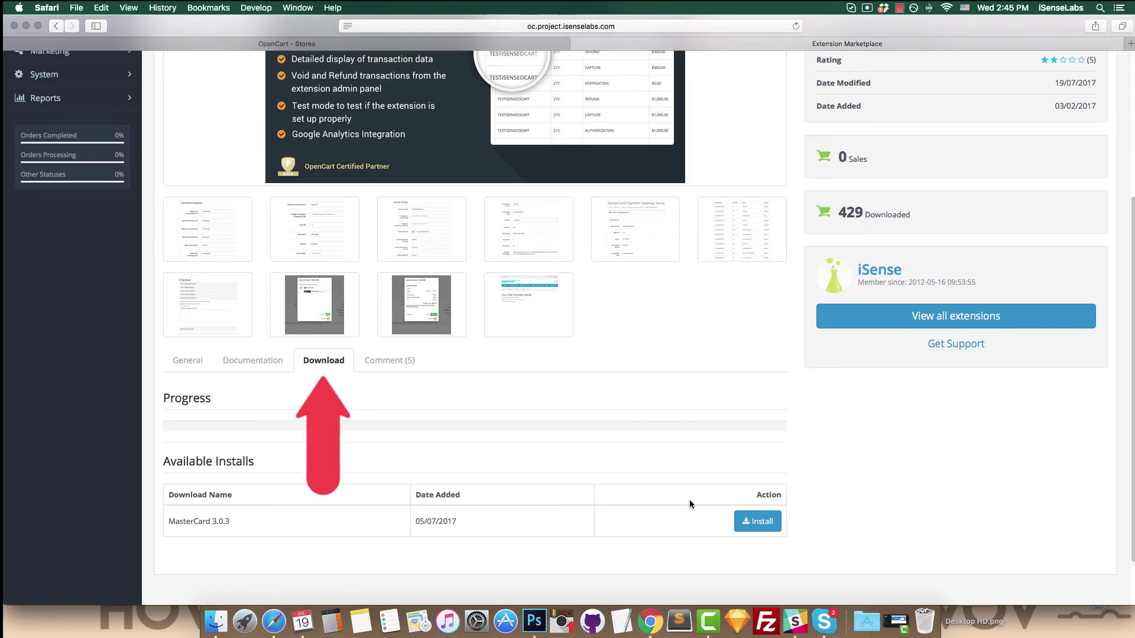
pyautogui.click(762, 531)
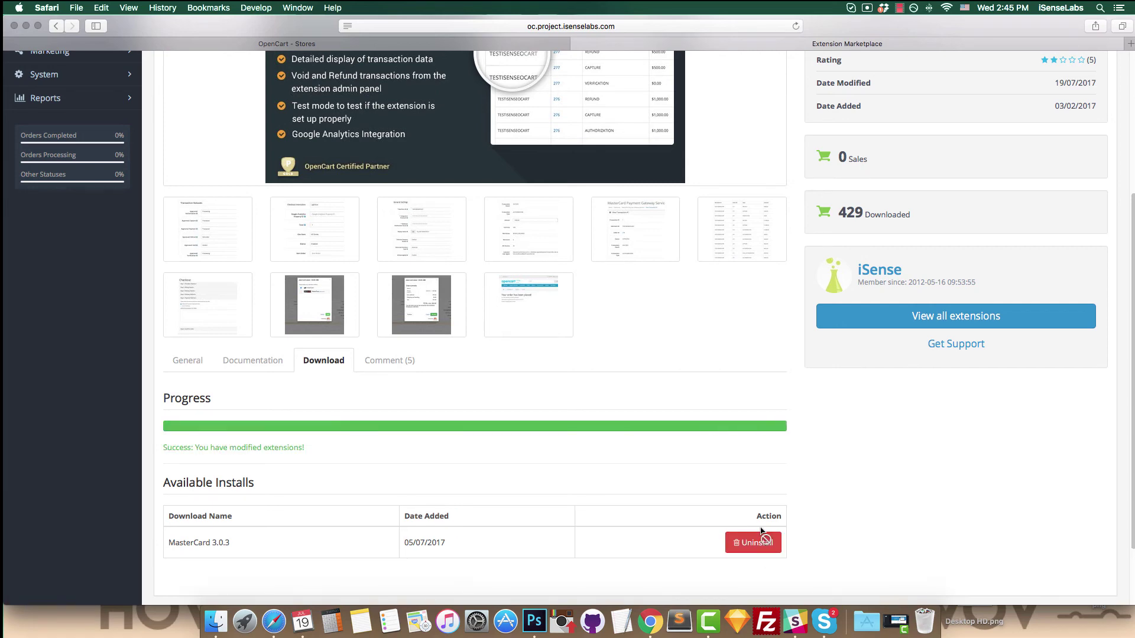
pyautogui.scroll(5, 754, 532)
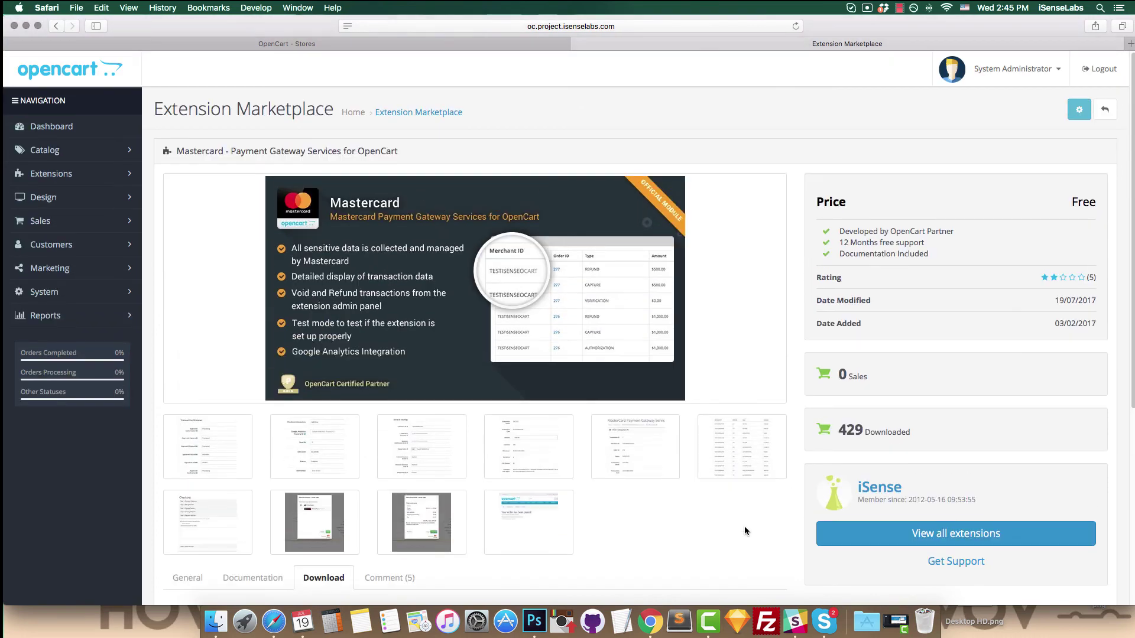
# - Install Mastercard Payment Gateway Services from the Payments list in Extensions > Extensions
pyautogui.click(87, 177)
pyautogui.click(54, 243)
pyautogui.click(201, 225)
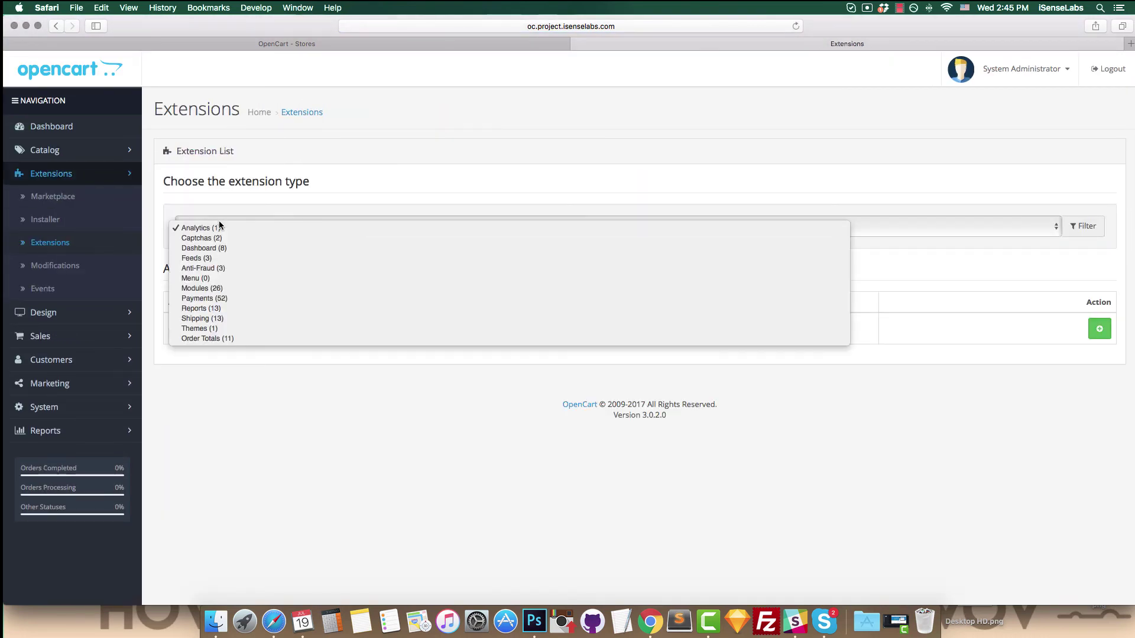
pyautogui.click(226, 297)
pyautogui.scroll(-4, 371, 335)
pyautogui.scroll(-9, 371, 339)
pyautogui.scroll(-9, 373, 339)
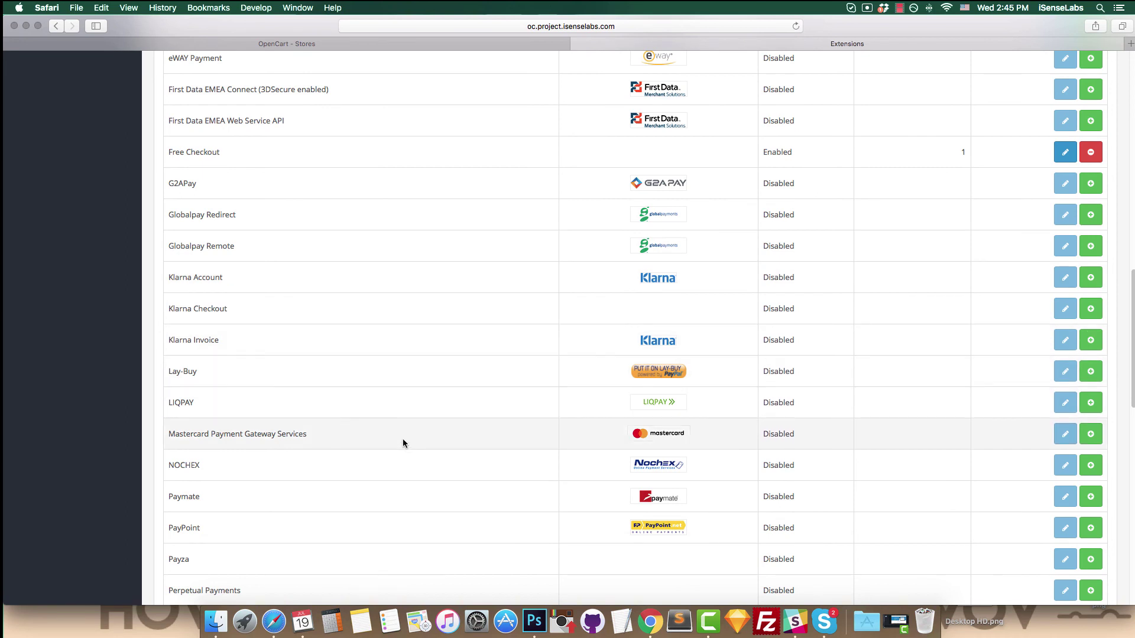
pyautogui.click(1092, 434)
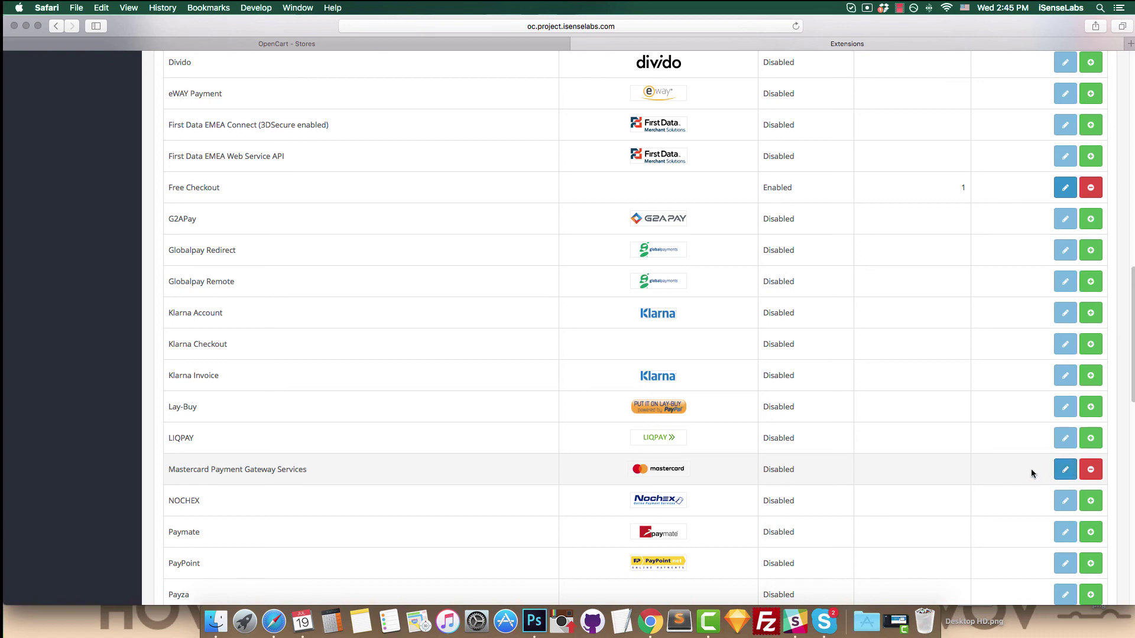
pyautogui.scroll(10, 1031, 470)
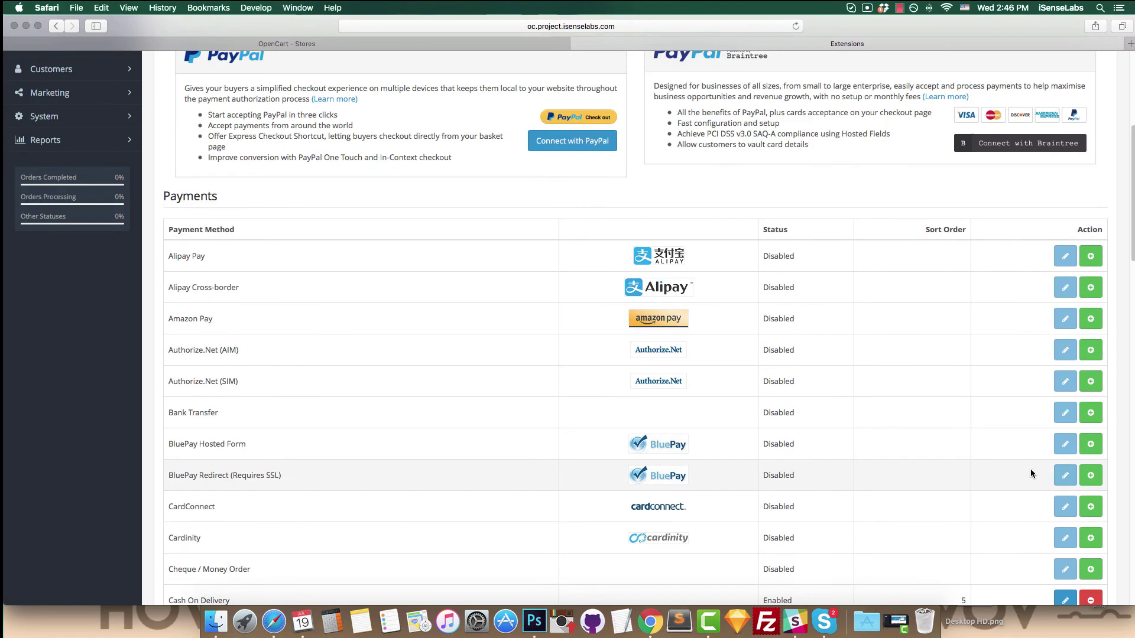
pyautogui.scroll(5, 1031, 470)
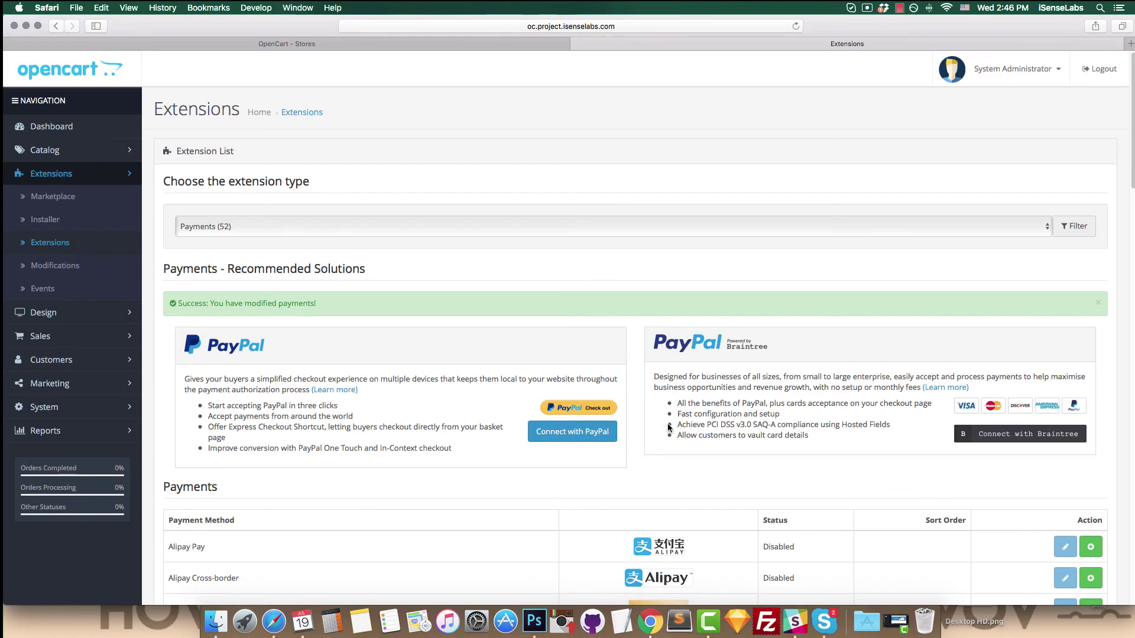
# - Open Extensions > Installer to view the mastercardpgs.ocmod.zip install history
pyautogui.click(89, 223)
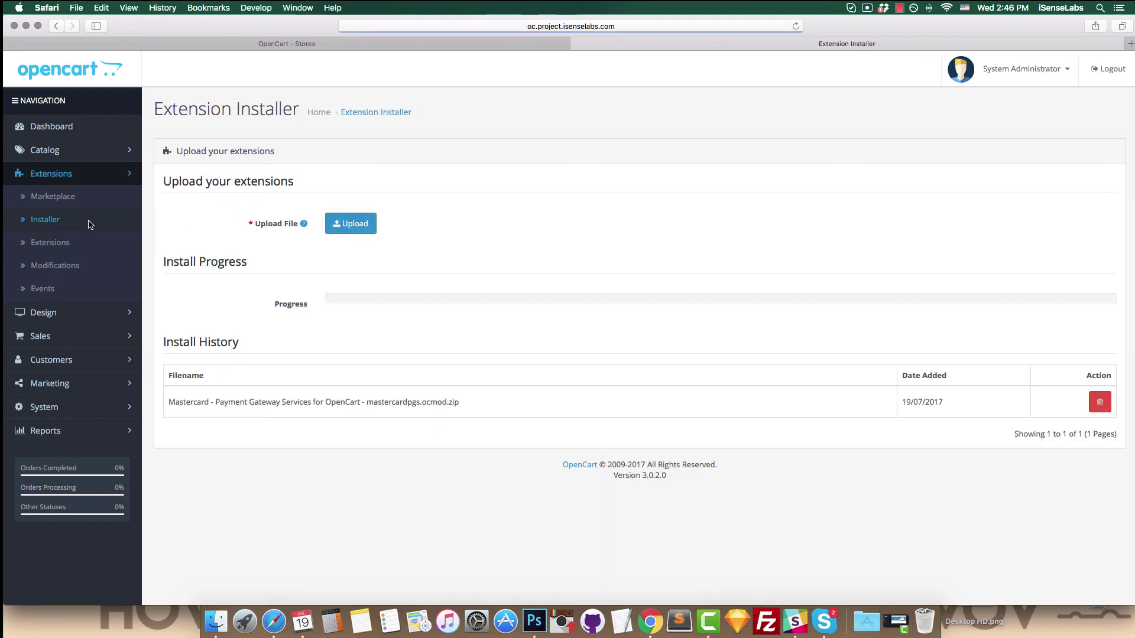